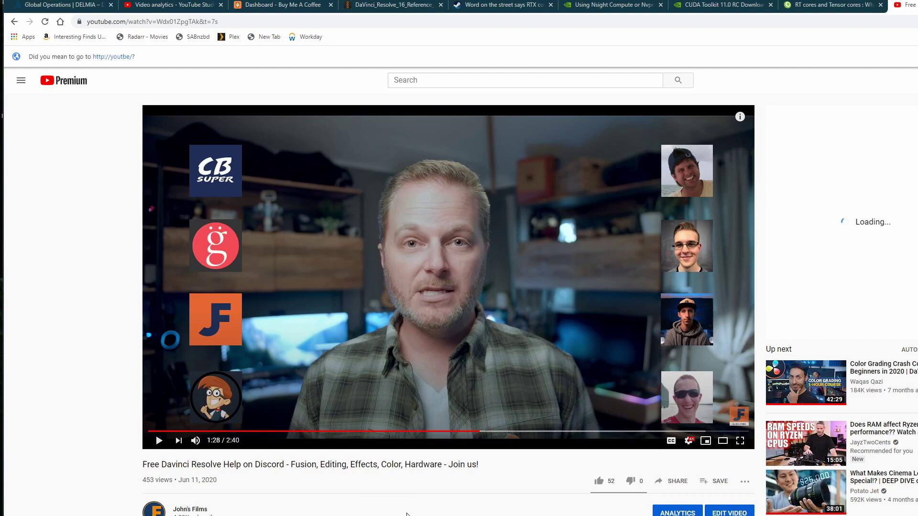
scroll(406, 512, down, 2)
scroll(406, 513, down, 2)
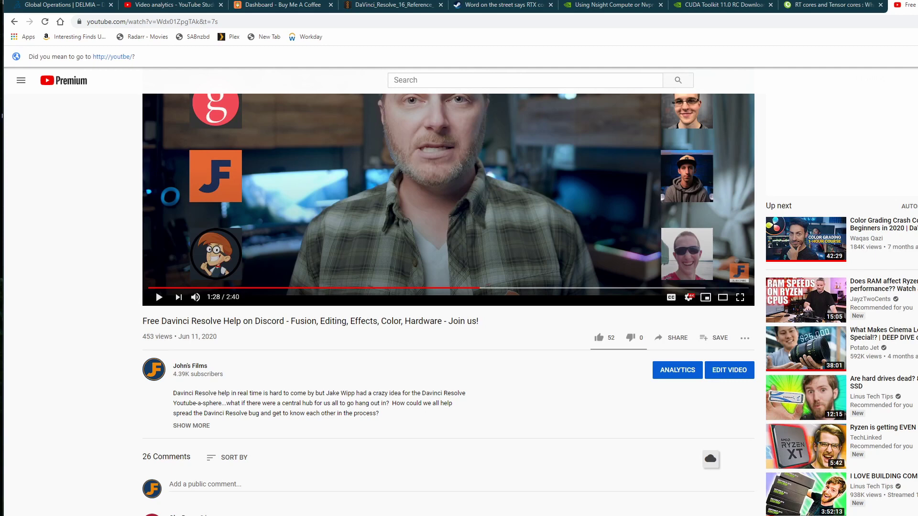
scroll(490, 497, up, 2)
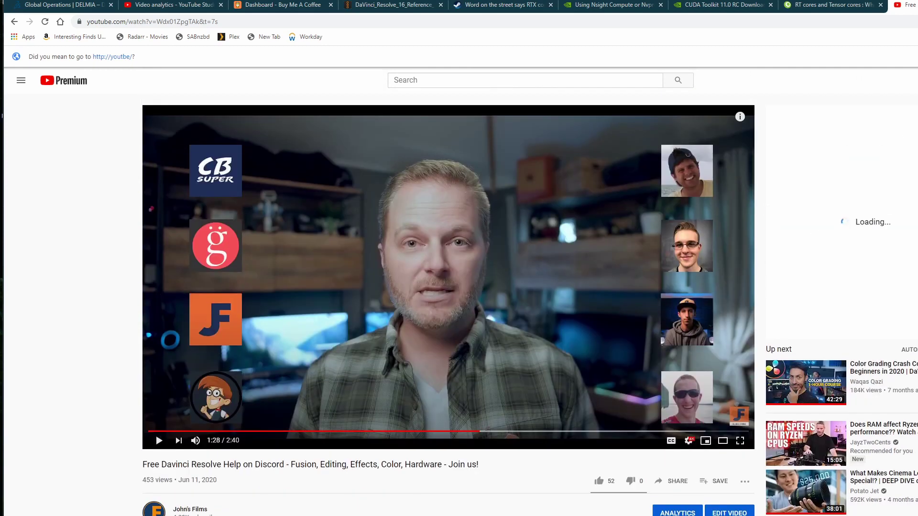
key(alt+Tab)
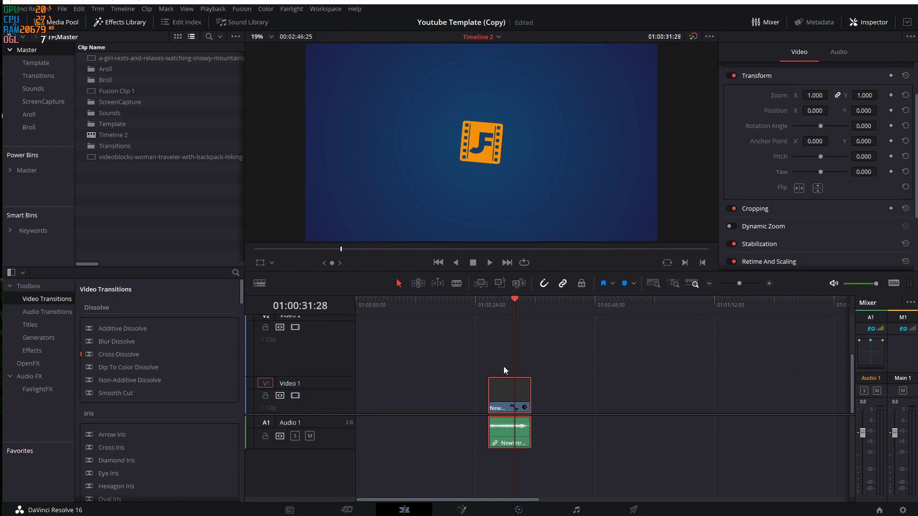
click(578, 426)
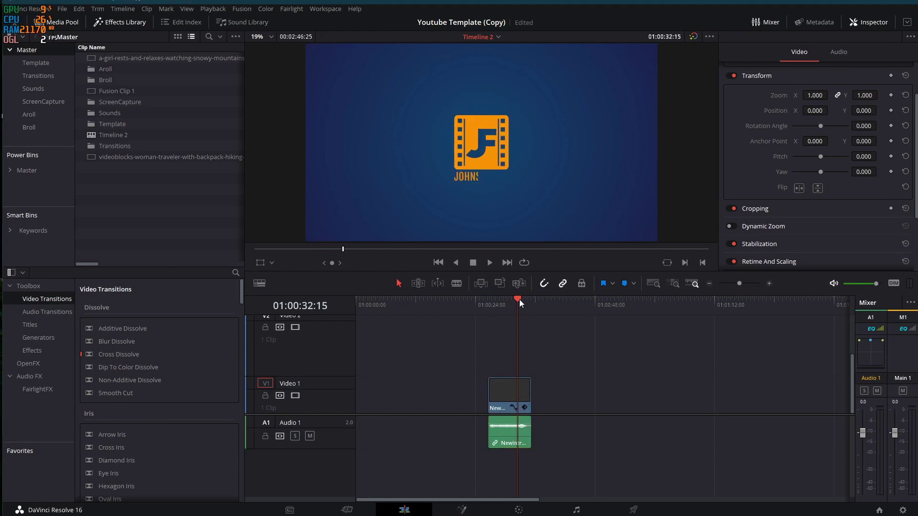
drag(519, 298, 517, 304)
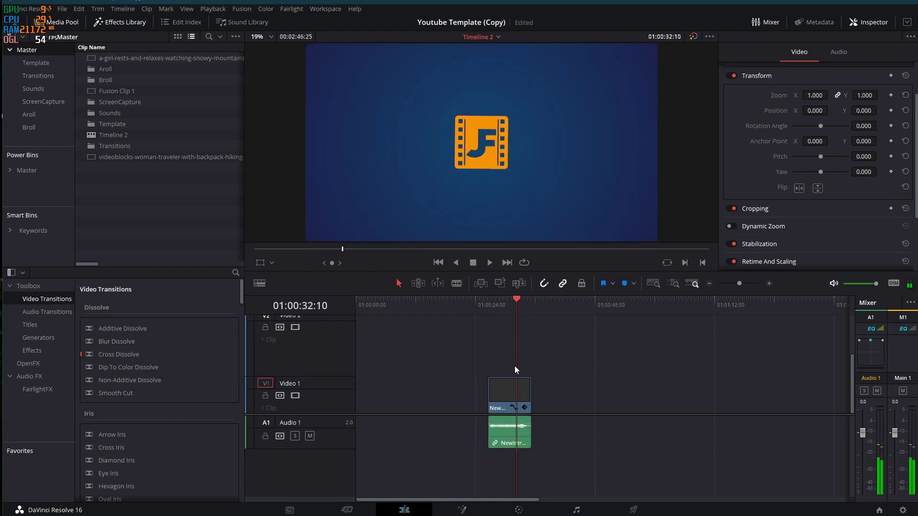
Step: Apply a Freeze frame speed change to the intro logo clip at the playhead
right_click(518, 396)
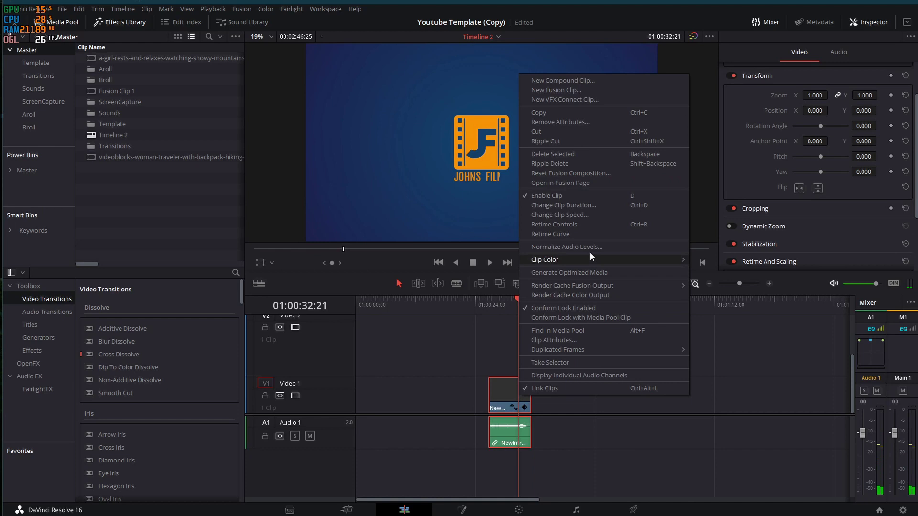
click(606, 216)
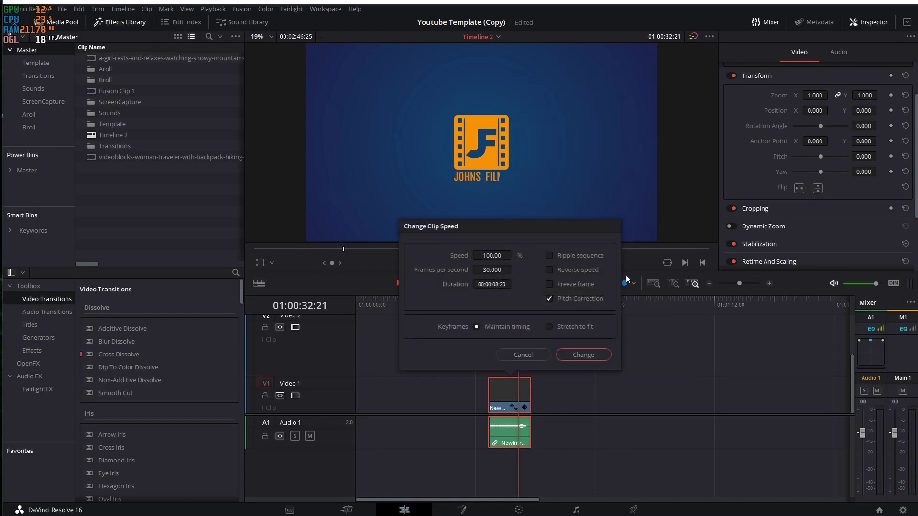
click(549, 285)
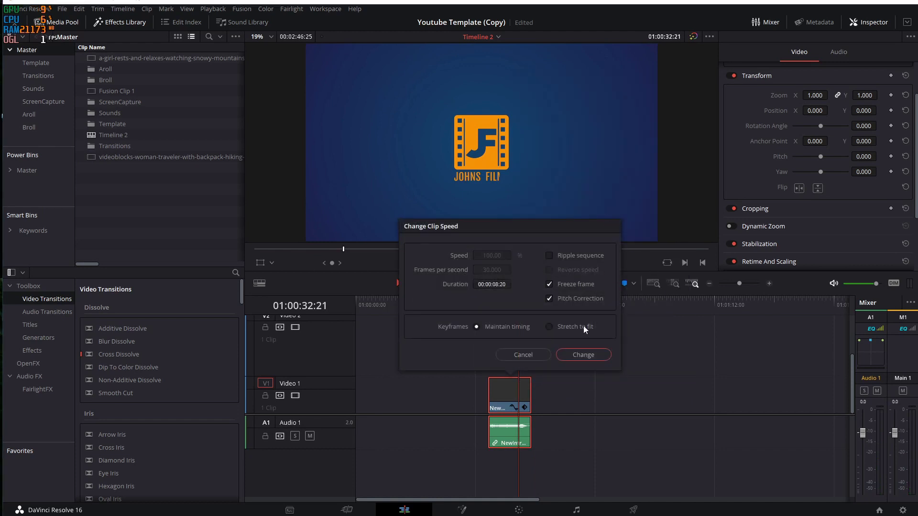
click(582, 355)
mouse_move(526, 393)
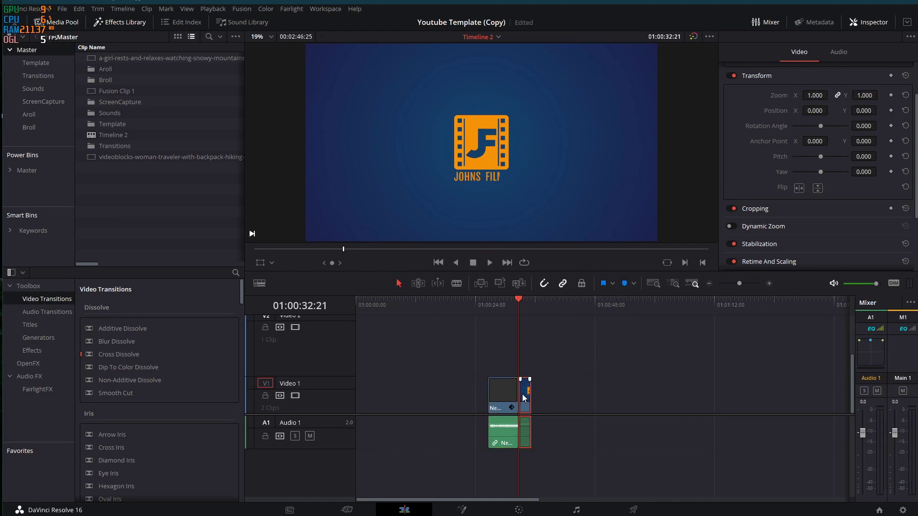
Step: Extend the frozen logo clip's end by about 23 seconds and play it back
click(604, 348)
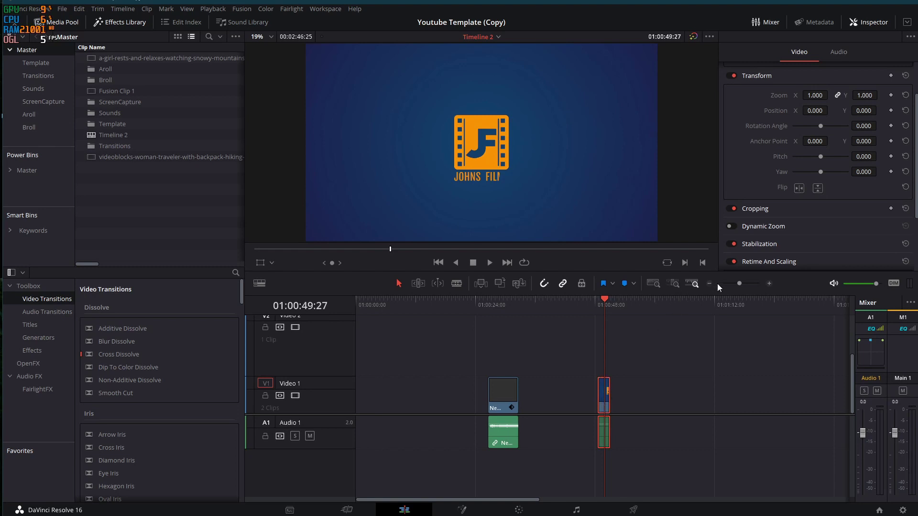
drag(740, 282, 747, 283)
drag(645, 392, 856, 386)
click(445, 305)
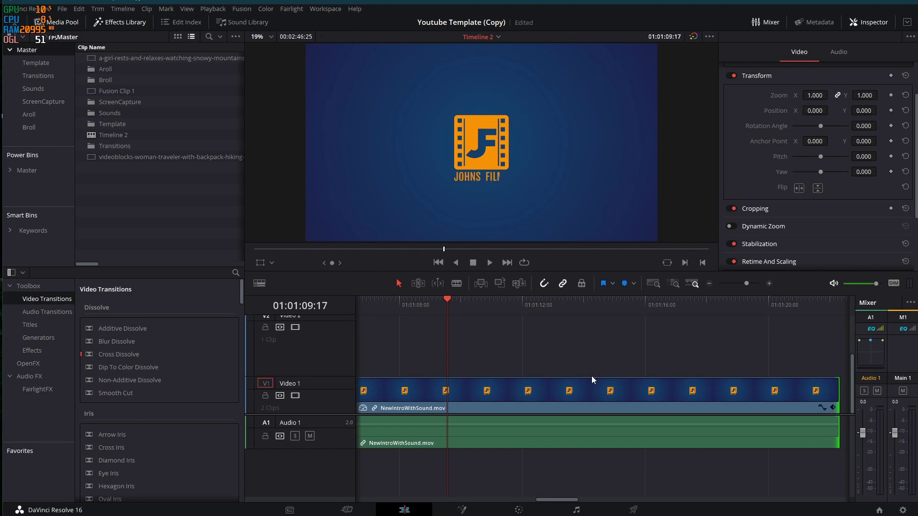
key(space)
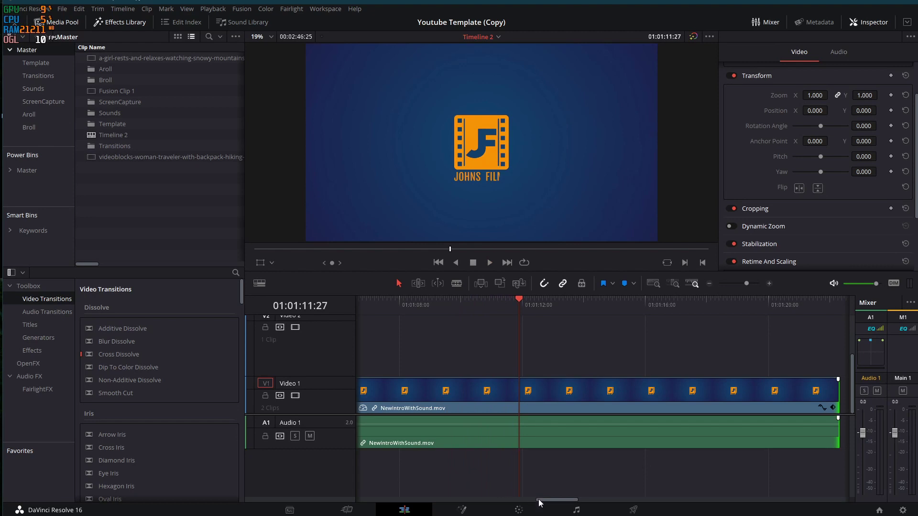
mouse_move(556, 499)
mouse_down()
mouse_move(477, 499)
mouse_move(521, 499)
mouse_up()
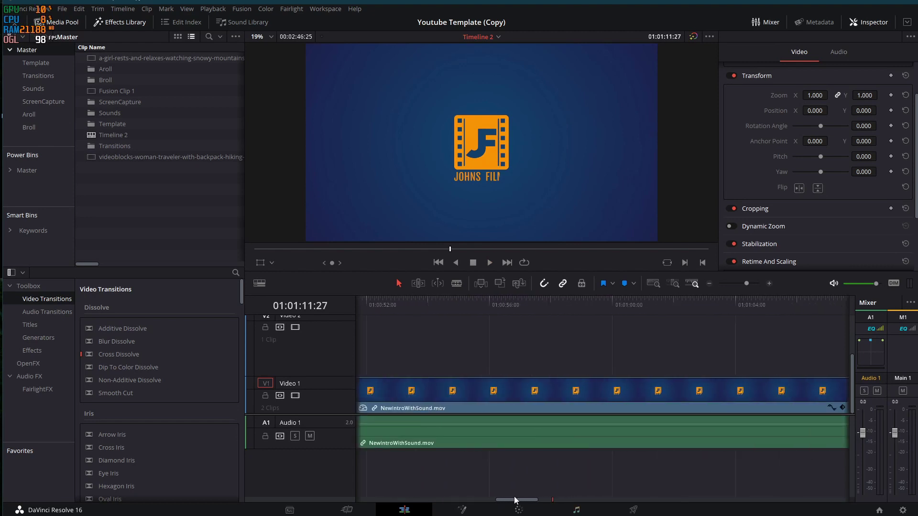